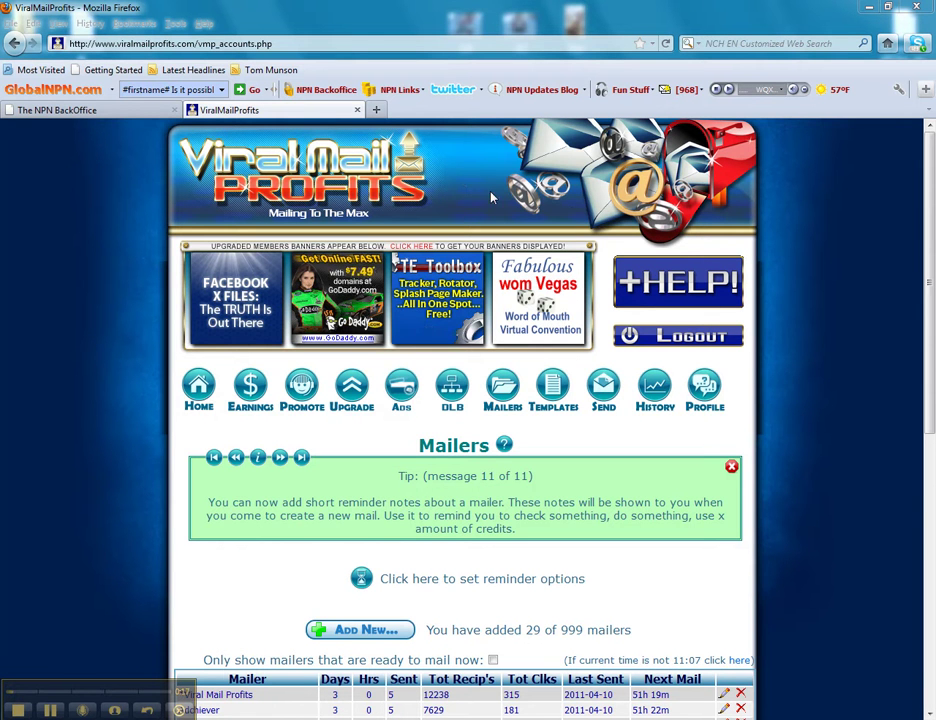
# Refresh the mailer list and begin a new mailer account using the User Defined 17 slot.
pyautogui.click(506, 396)
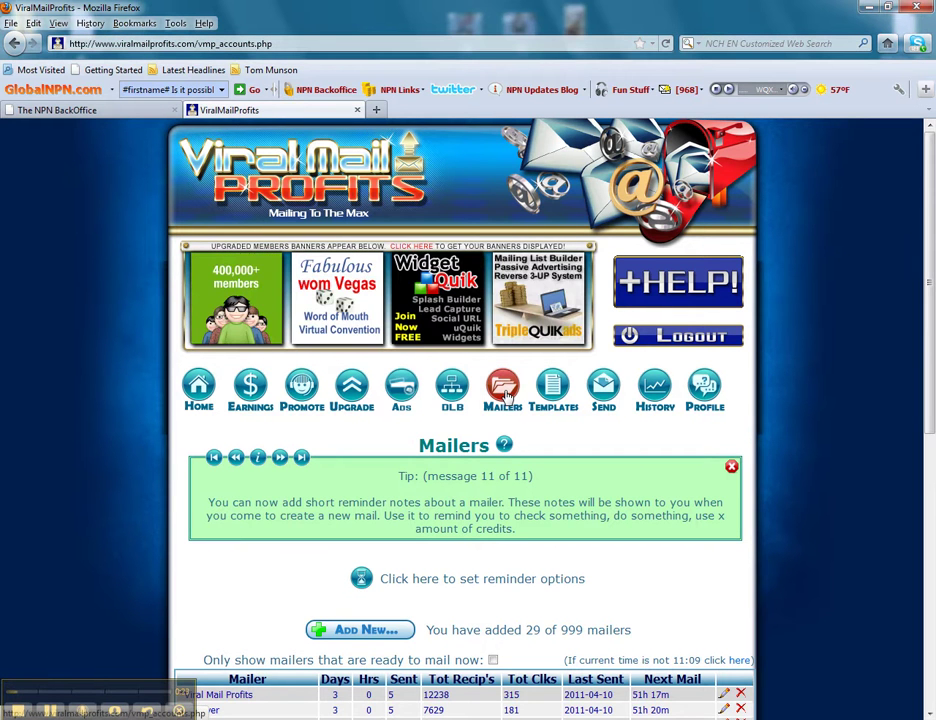
pyautogui.click(366, 631)
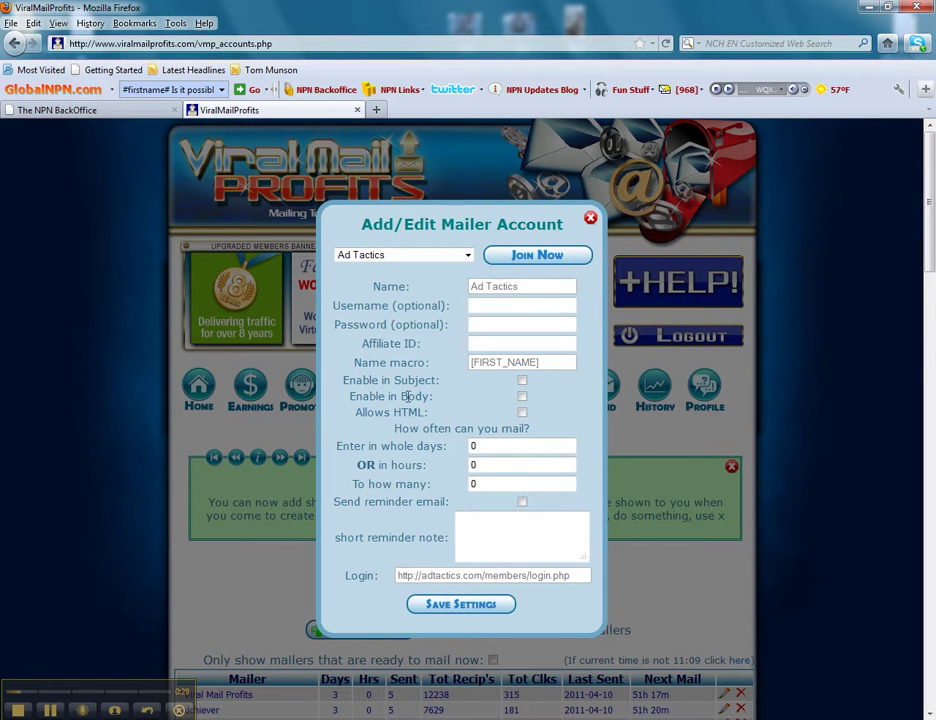
pyautogui.click(467, 256)
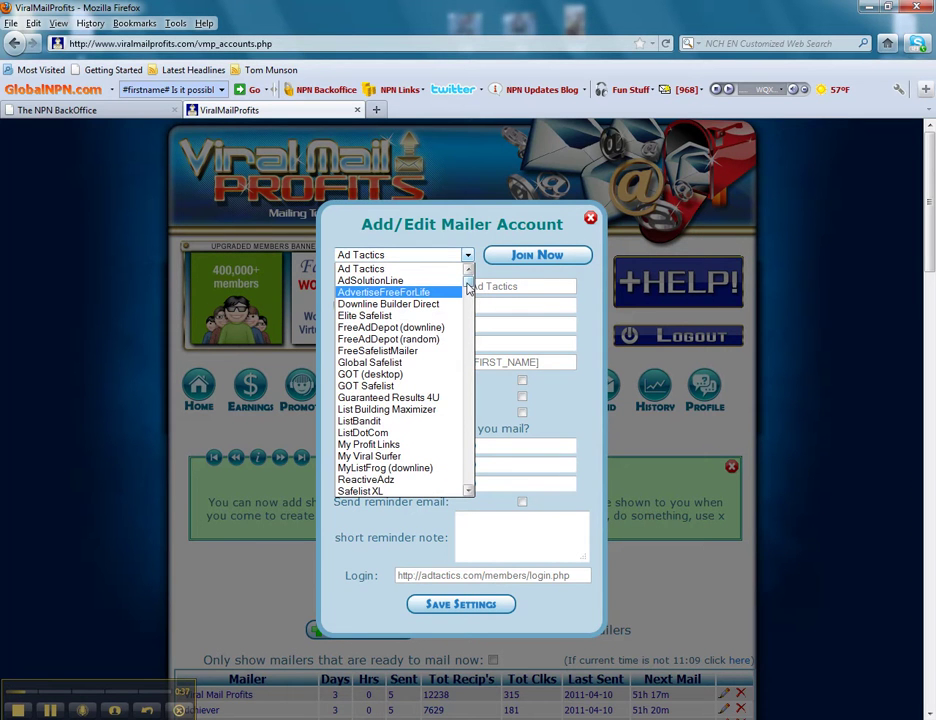
pyautogui.moveTo(467, 288); pyautogui.dragTo(468, 297)
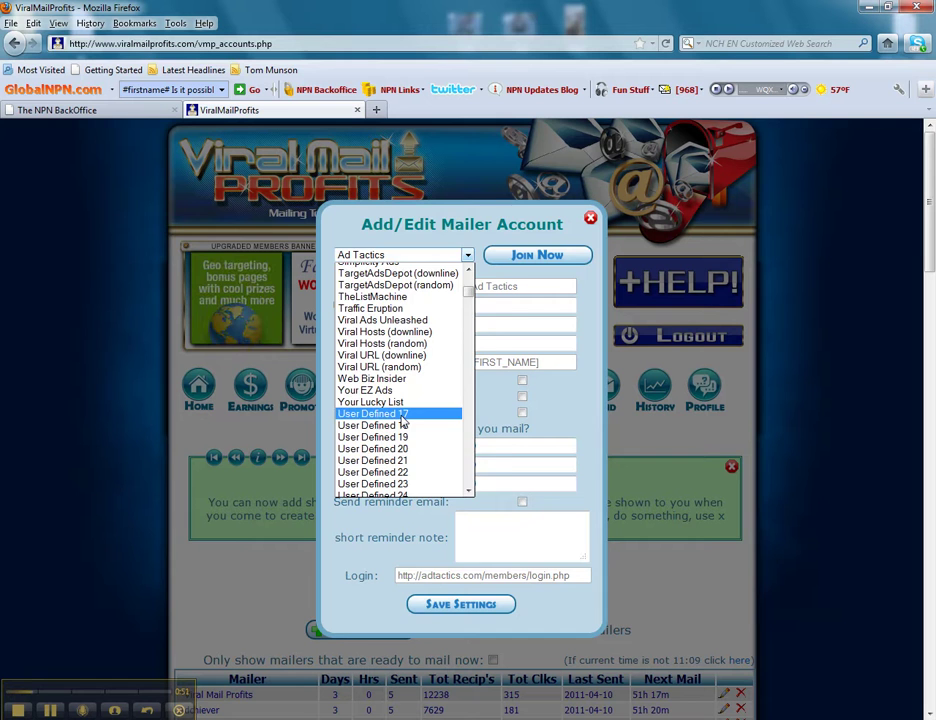
pyautogui.click(403, 422)
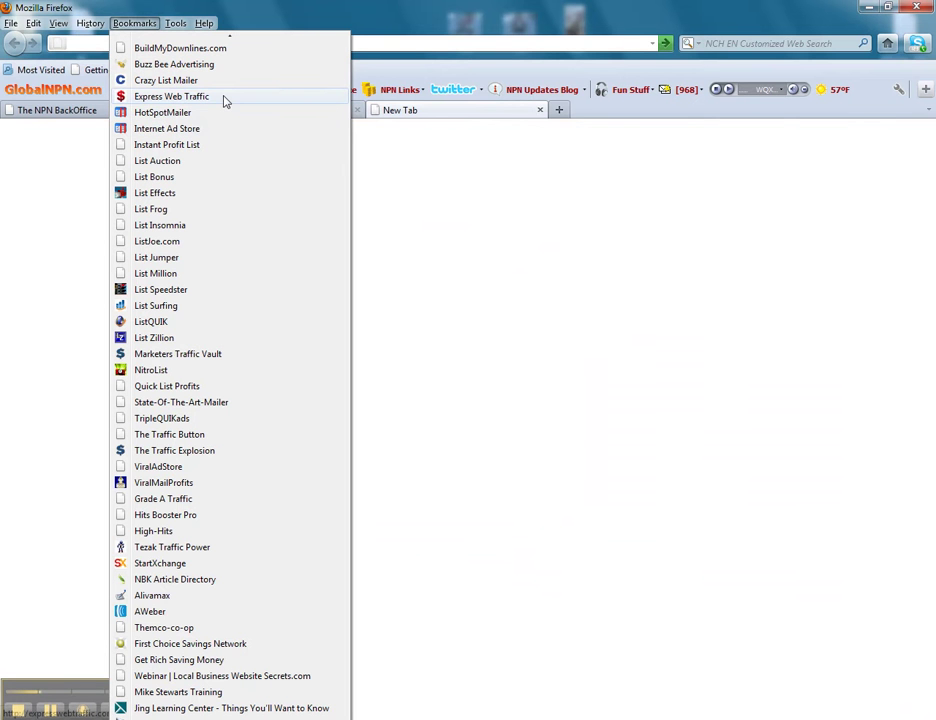
# Load the Express Web Traffic login page from Bookmarks and copy its web address.
pyautogui.click(212, 100)
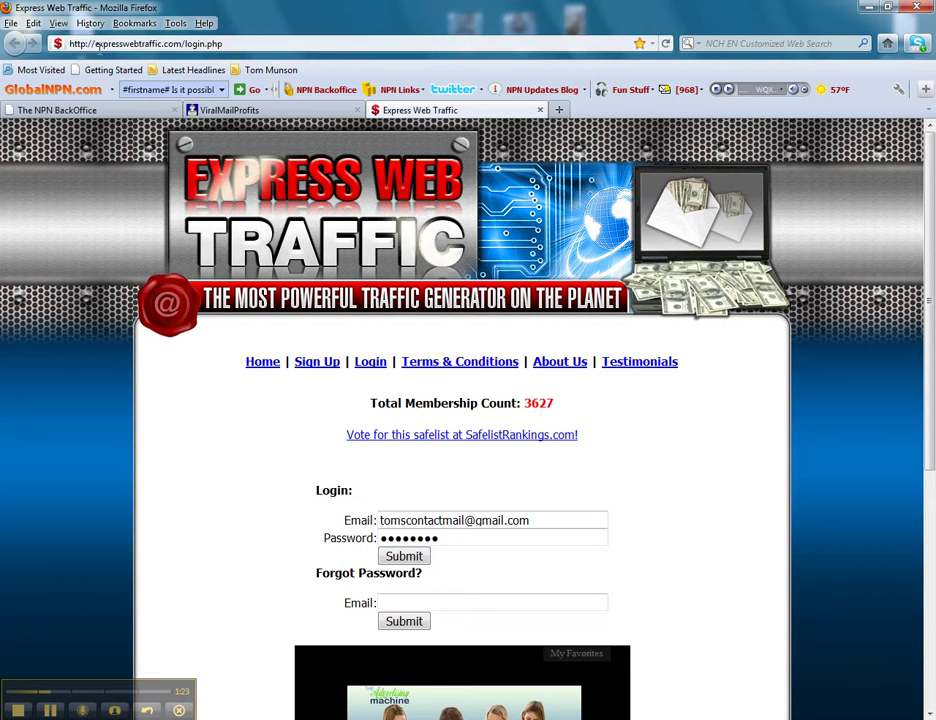
pyautogui.click(228, 43)
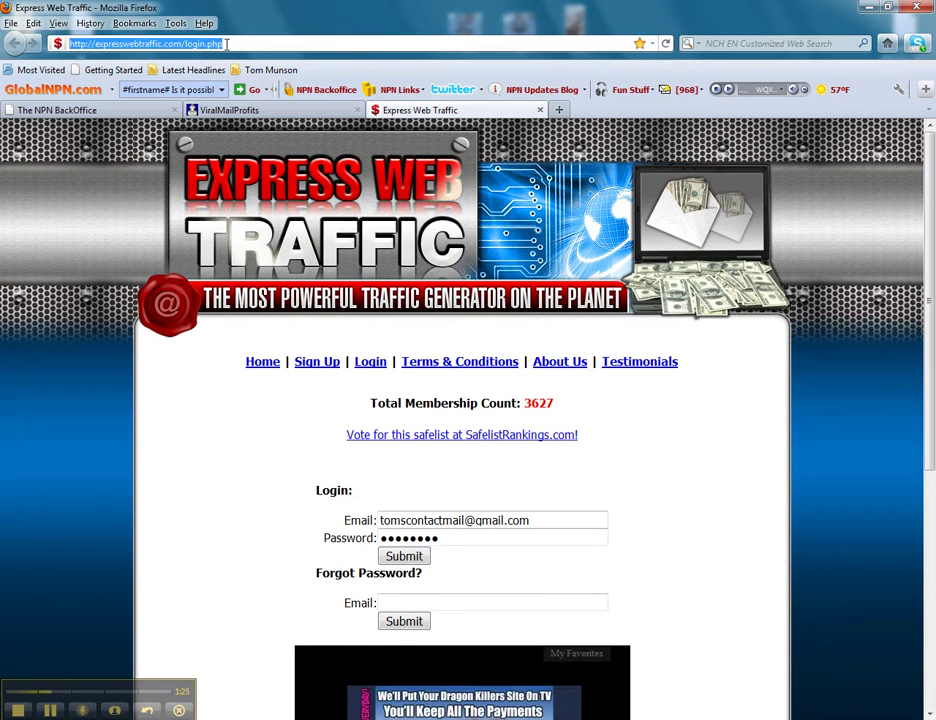
pyautogui.rightClick(228, 44)
pyautogui.click(245, 94)
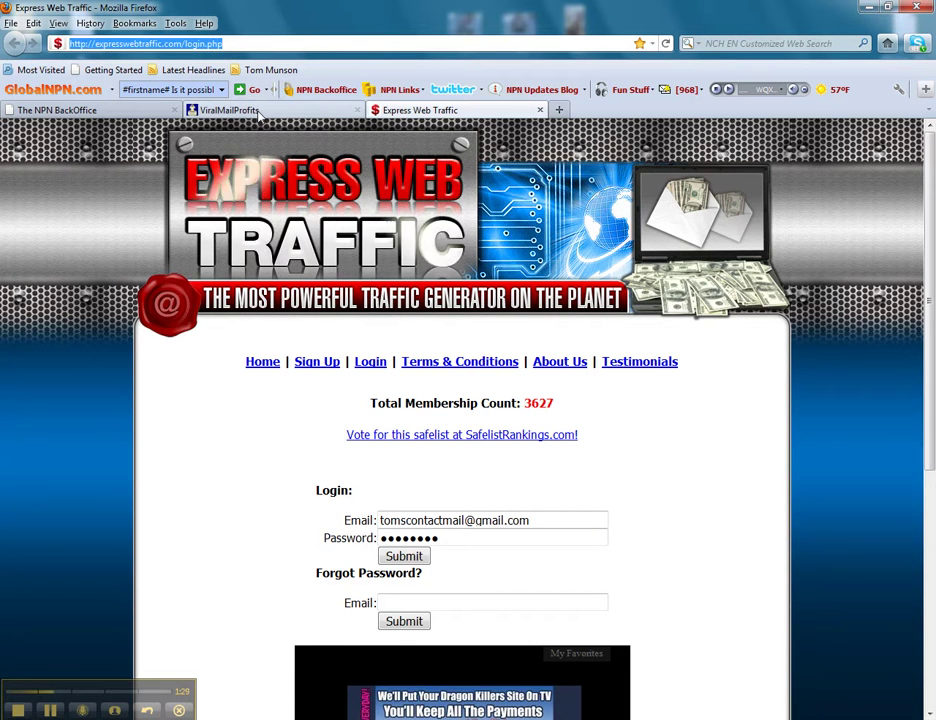
pyautogui.click(257, 113)
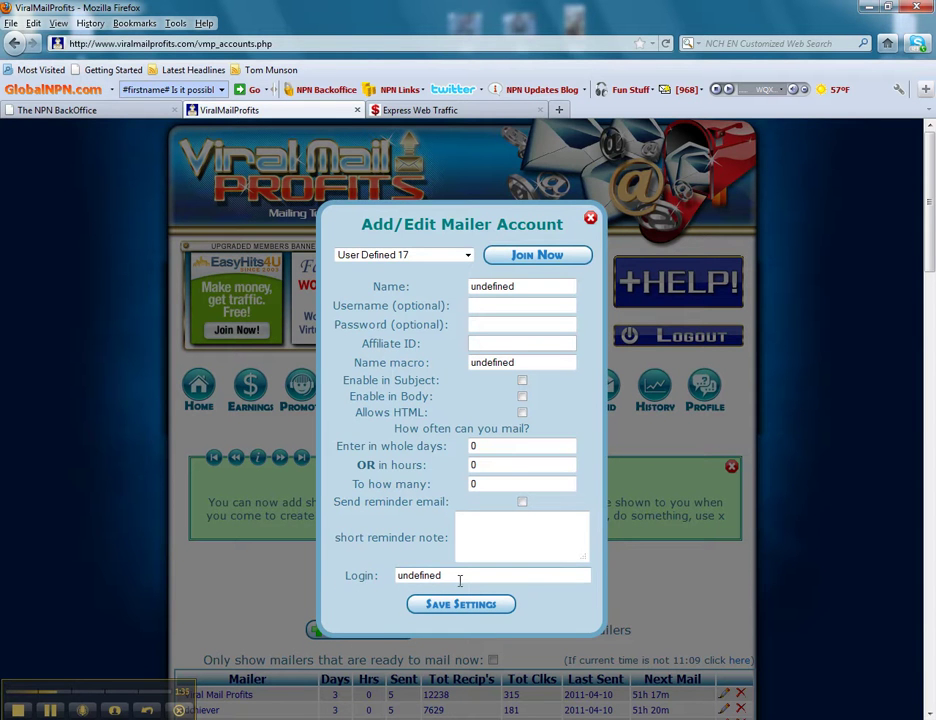
# Paste the Express Web Traffic login address into the Login field and enter Express Web Traffic as the mailer name.
pyautogui.moveTo(458, 576); pyautogui.dragTo(390, 576)
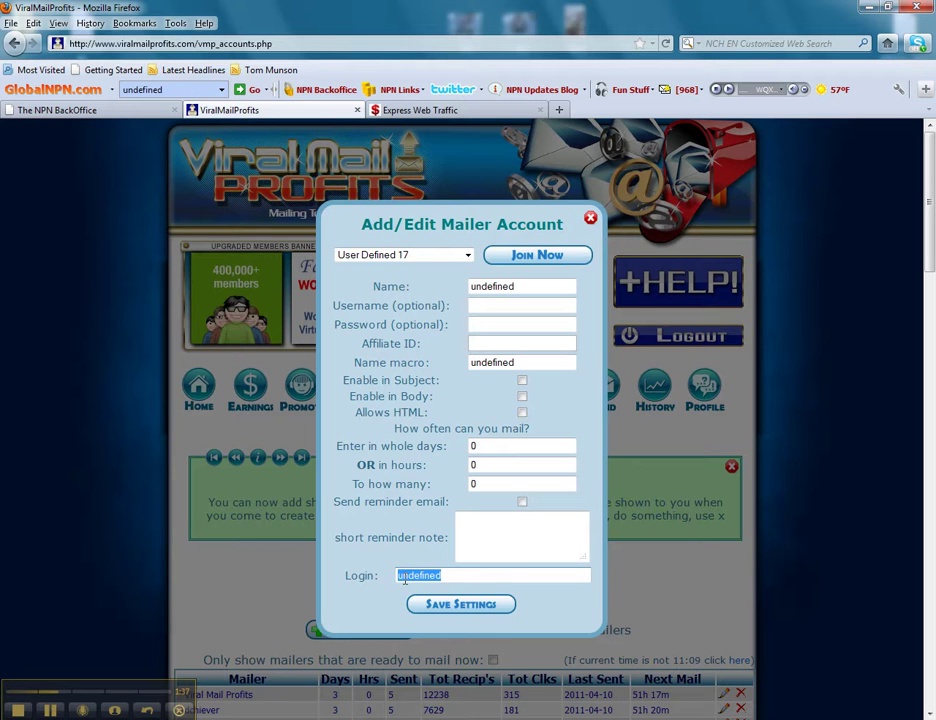
pyautogui.rightClick(403, 578)
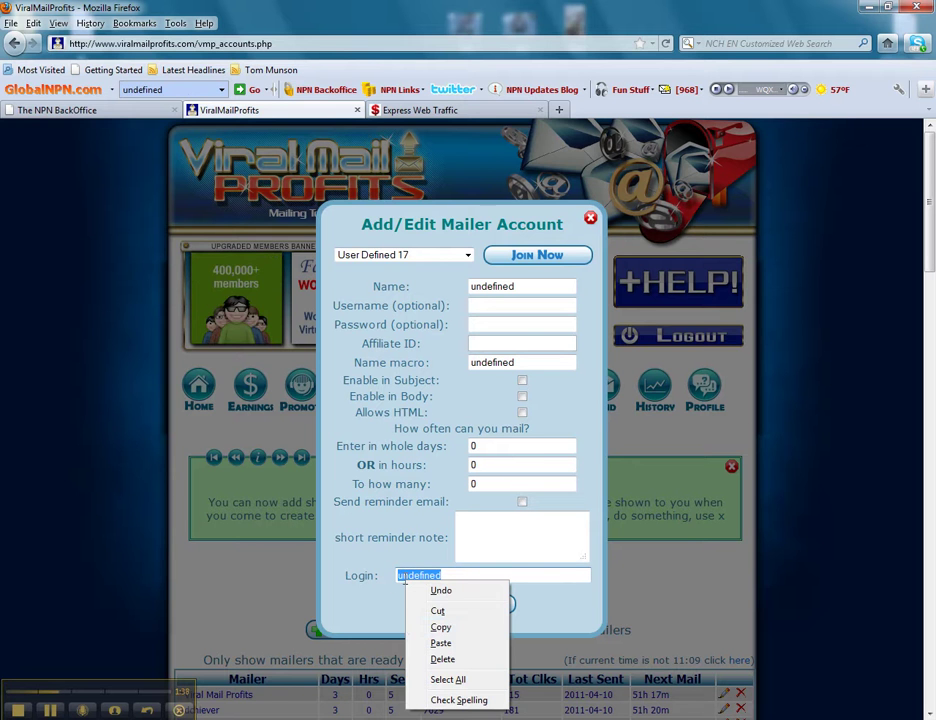
pyautogui.click(421, 648)
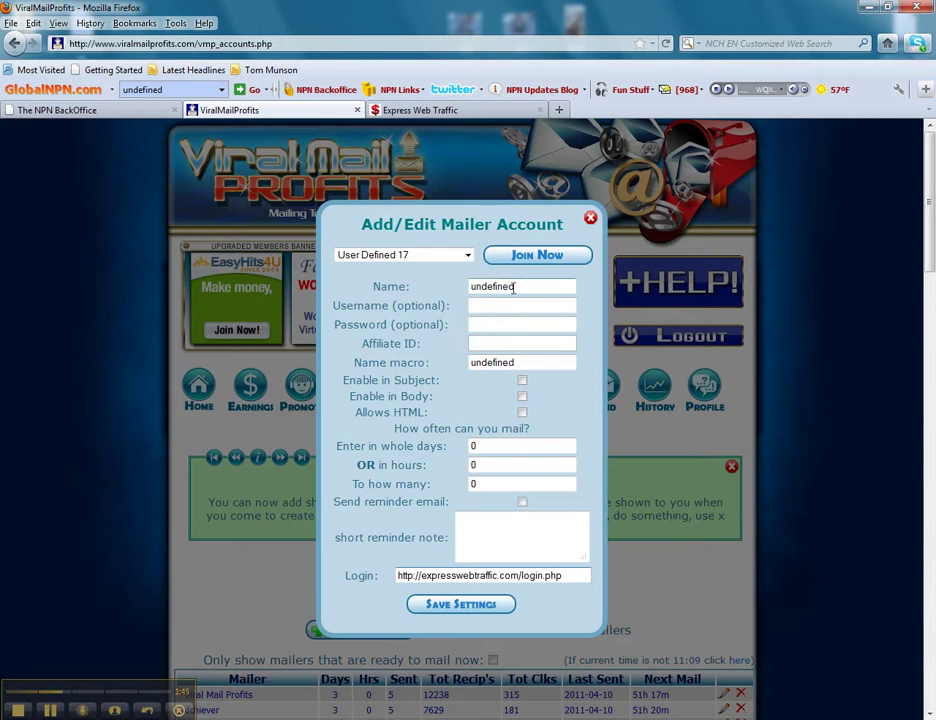
pyautogui.moveTo(522, 286); pyautogui.dragTo(470, 286)
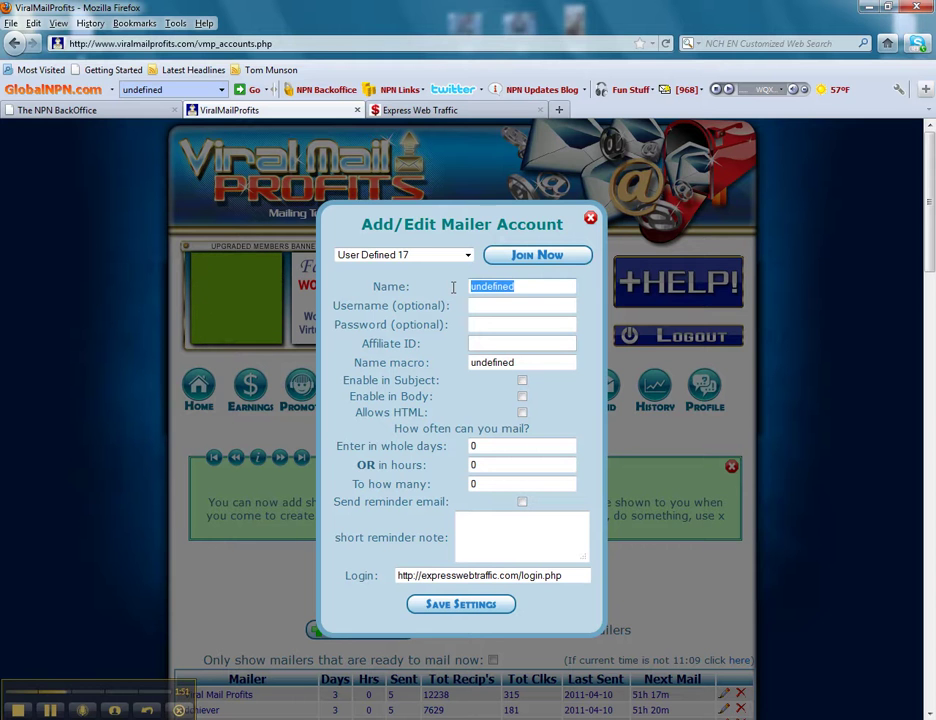
pyautogui.write('Expre')
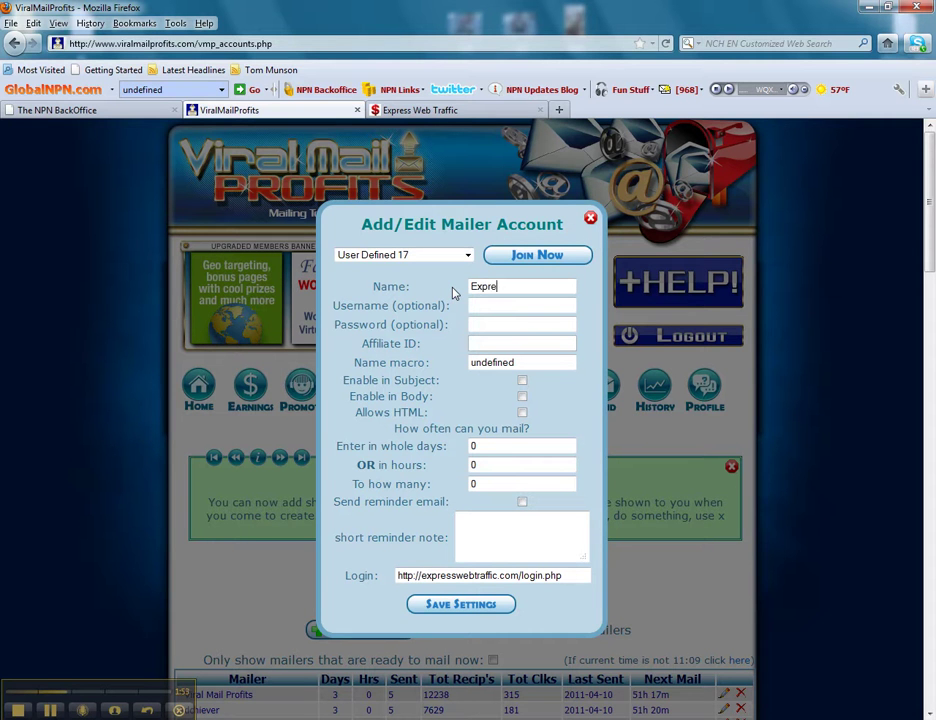
pyautogui.write('ss We')
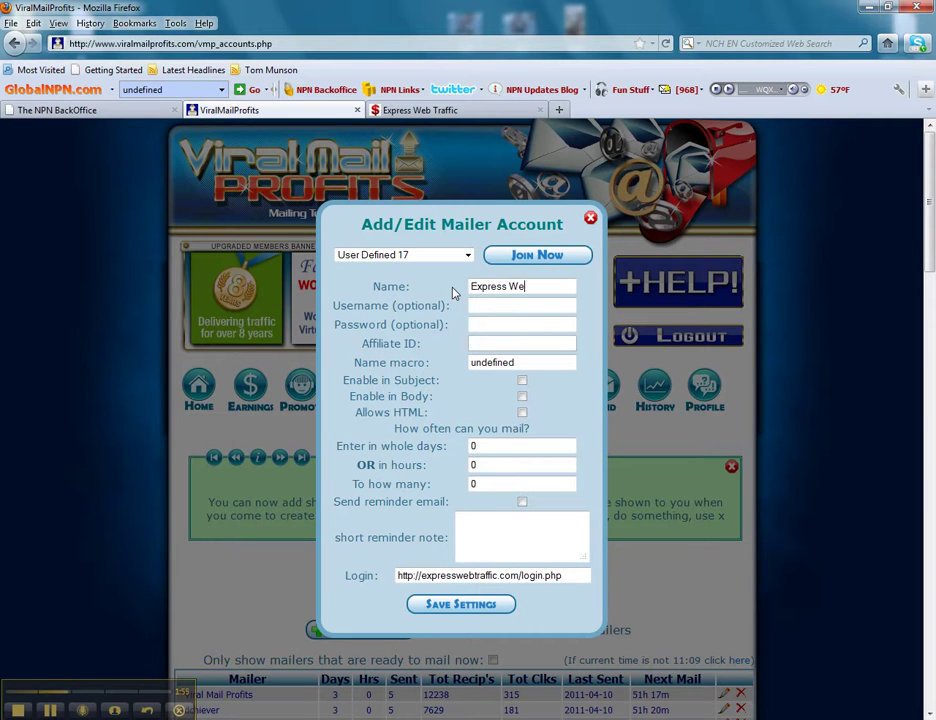
pyautogui.write('b T')
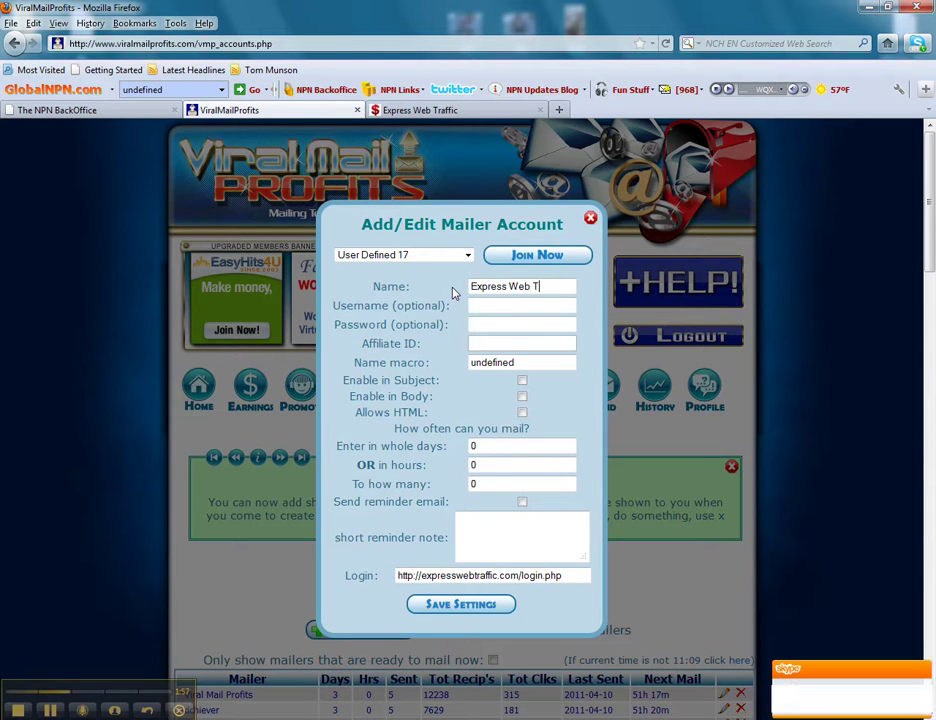
pyautogui.write('raf')
pyautogui.write('fic')
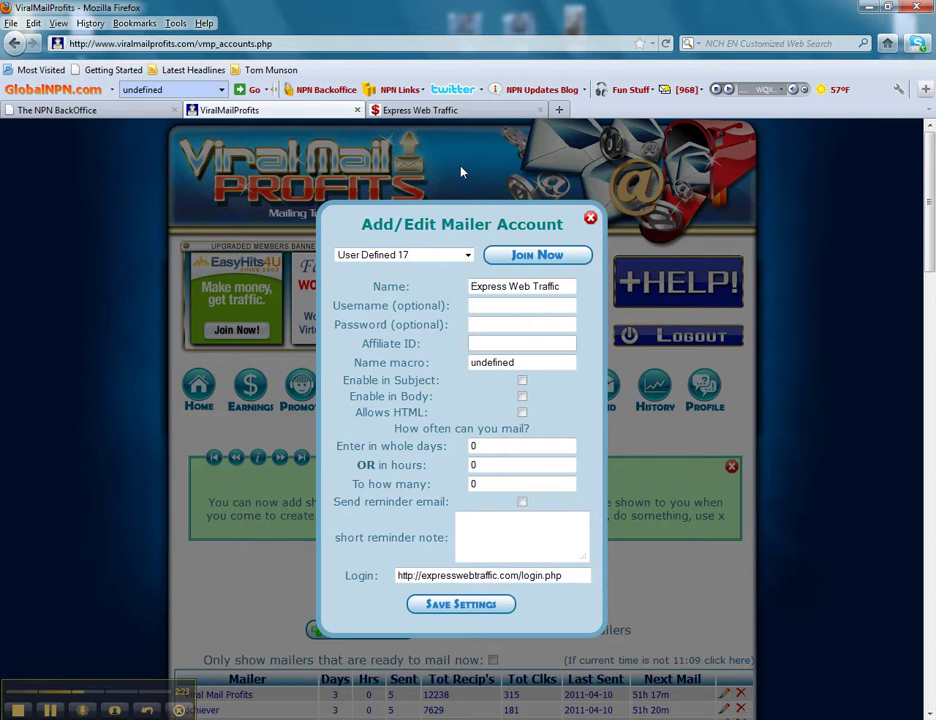
# On the Express Web Traffic site, decline the special offer with 'No, thanks' to enter the members area.
pyautogui.click(472, 113)
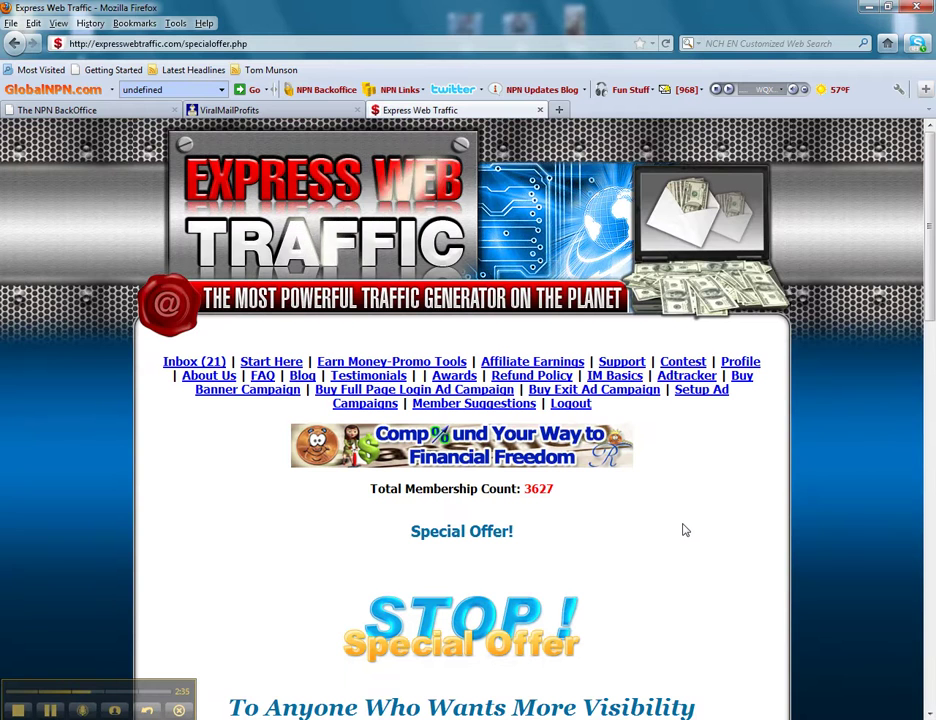
pyautogui.scroll(-3, 686, 531)
pyautogui.scroll(-3, 686, 531)
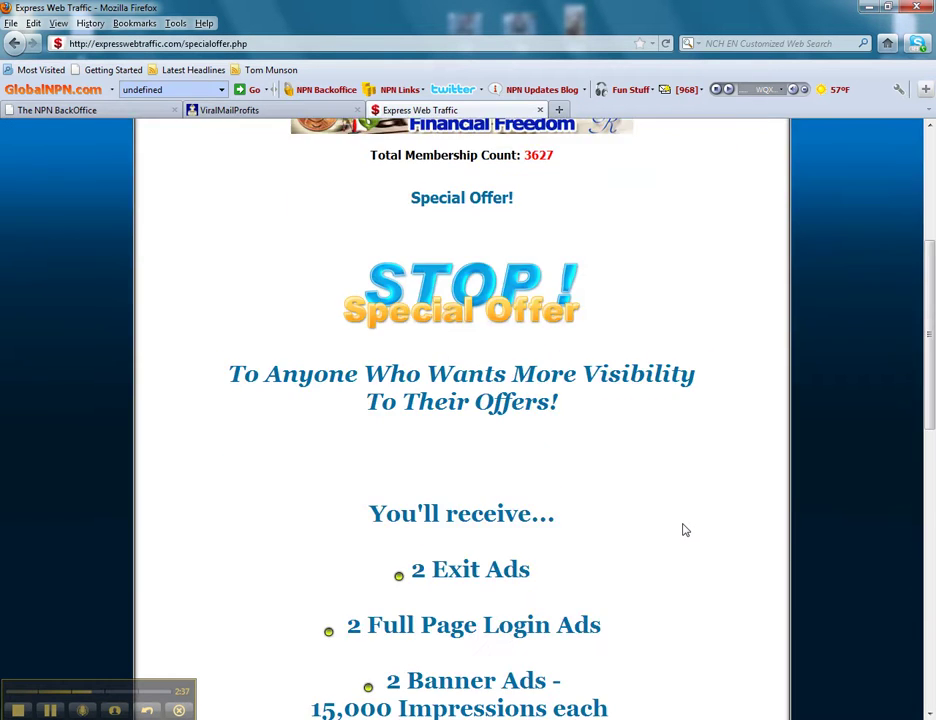
pyautogui.scroll(5, 683, 528)
pyautogui.scroll(-5, 689, 524)
pyautogui.scroll(-8, 727, 518)
pyautogui.scroll(-3, 749, 504)
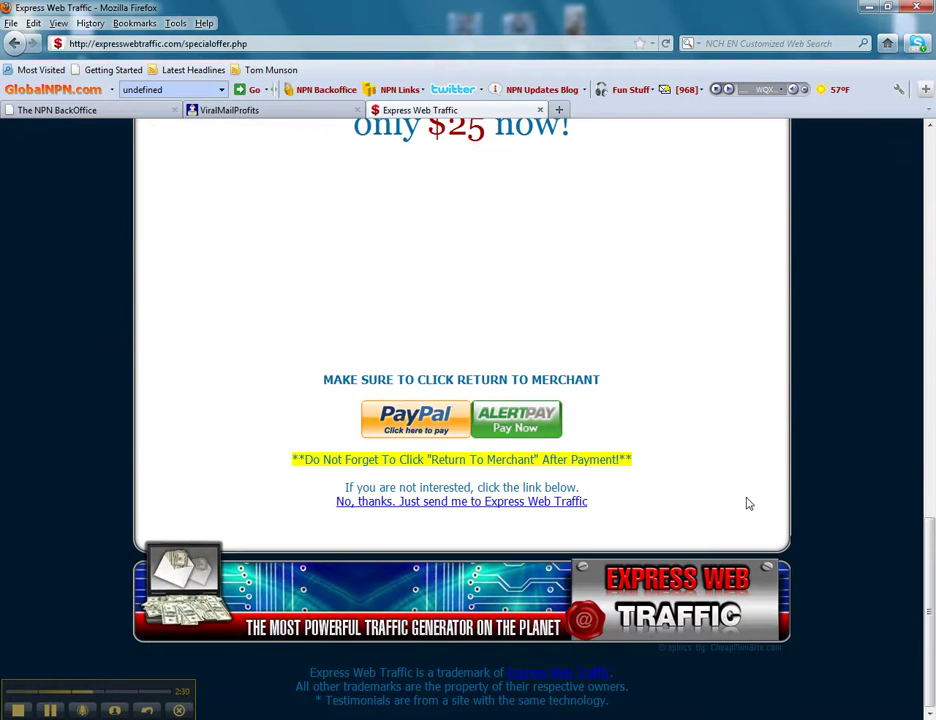
pyautogui.click(491, 506)
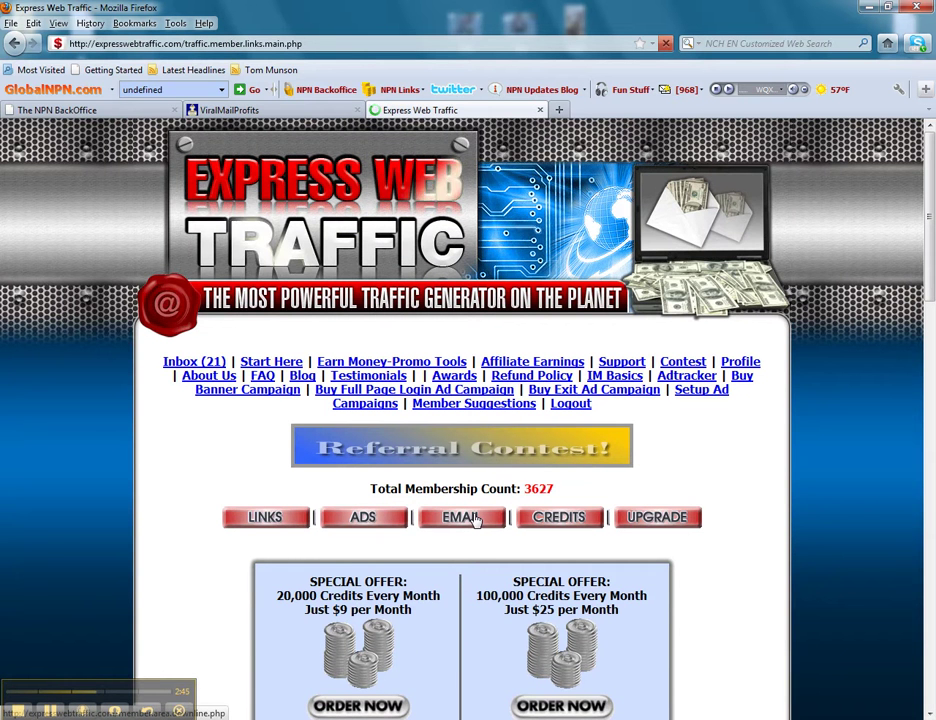
# Copy the [[first_name]] name tag from the Email My Downline page.
pyautogui.click(477, 519)
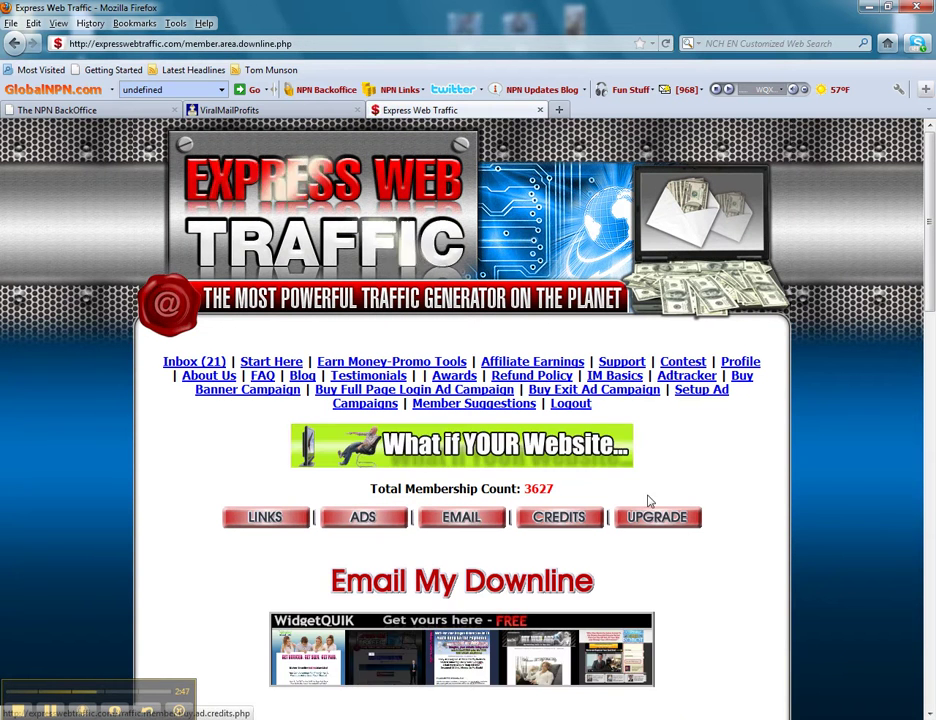
pyautogui.scroll(-5, 763, 487)
pyautogui.scroll(-2, 781, 474)
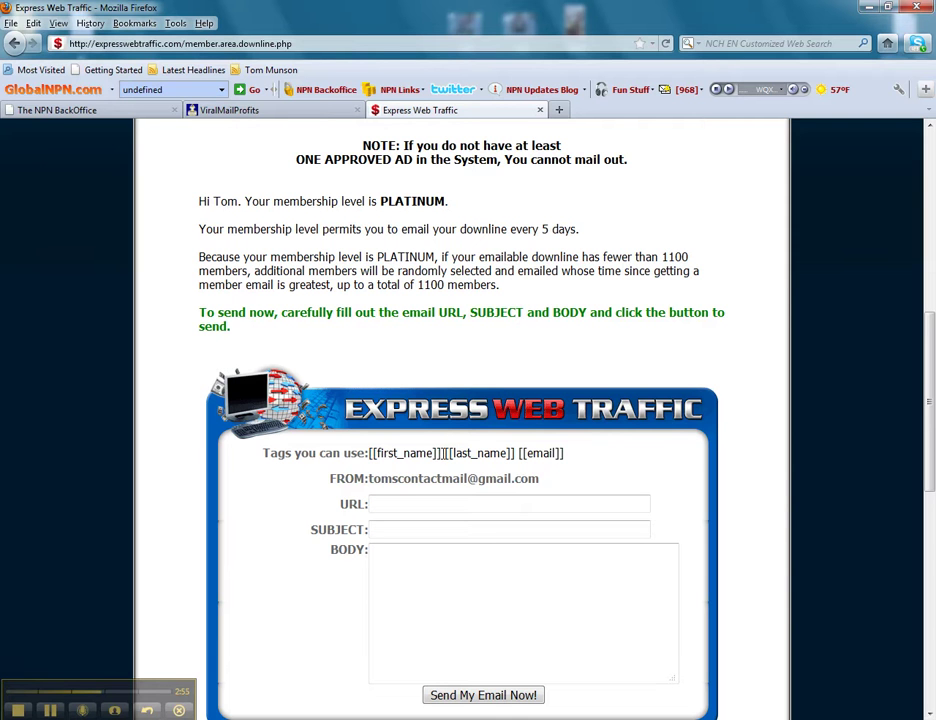
pyautogui.moveTo(441, 453); pyautogui.dragTo(405, 453)
pyautogui.rightClick(380, 459)
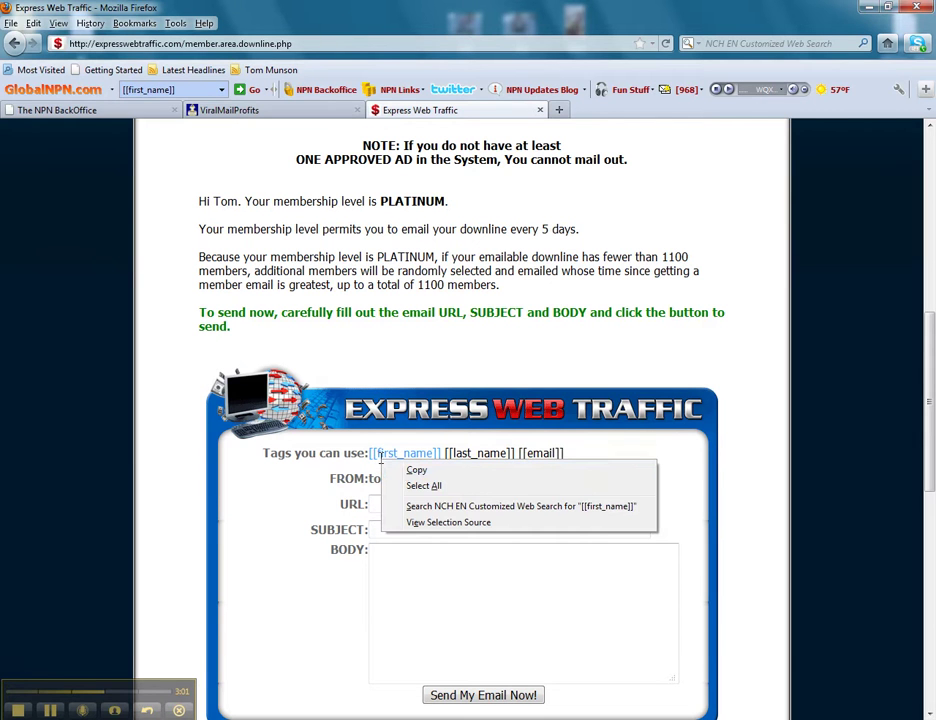
pyautogui.click(403, 472)
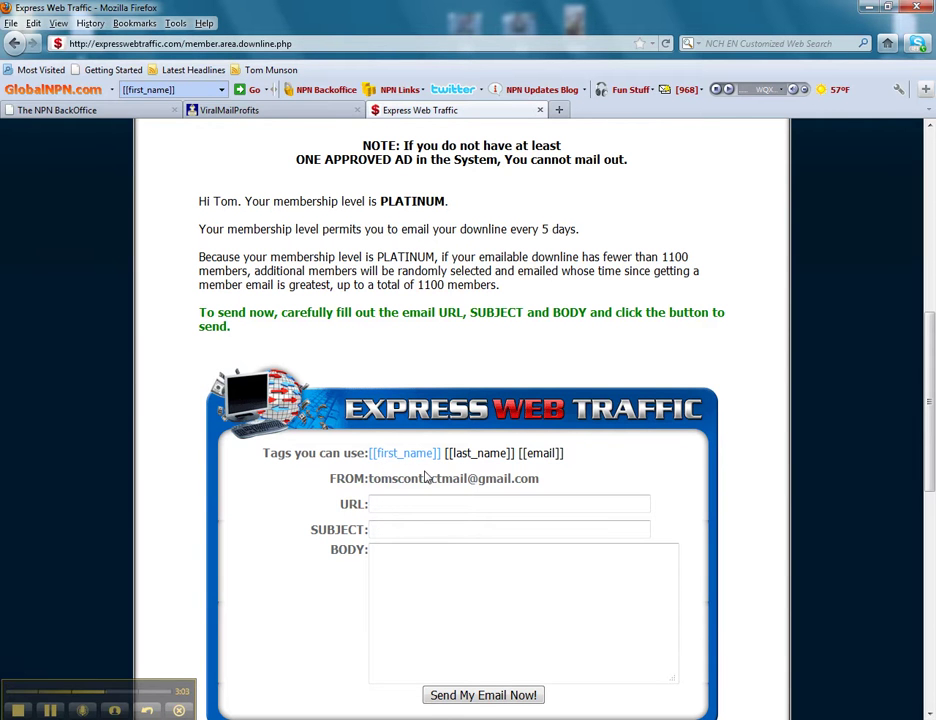
pyautogui.click(282, 112)
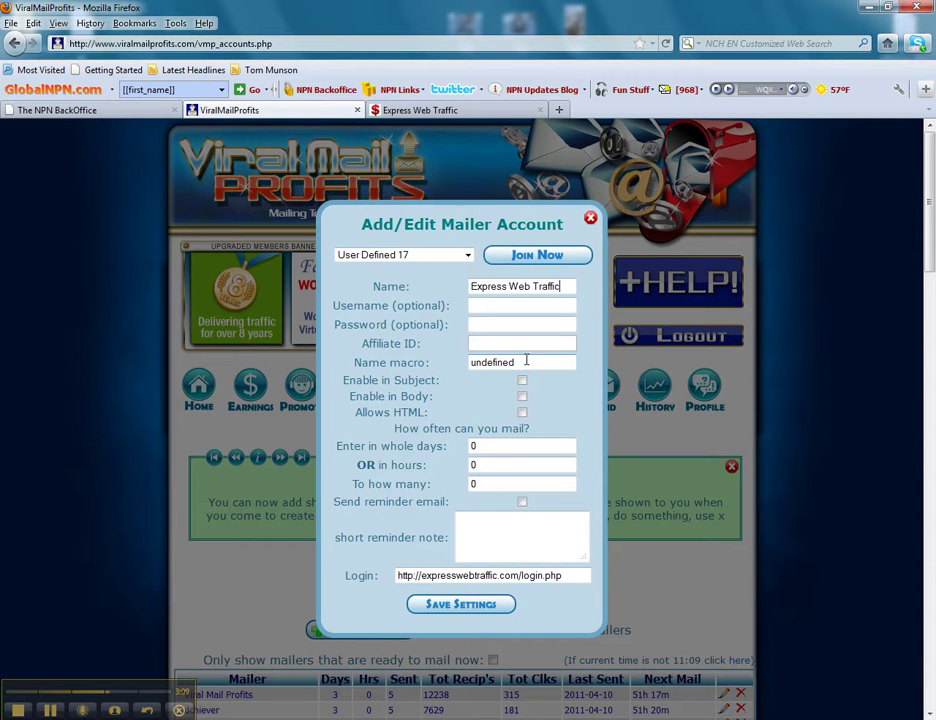
# Replace 'undefined' in Name macro with [[first_name]] and tick Enable in Body.
pyautogui.moveTo(520, 362); pyautogui.dragTo(472, 362)
pyautogui.rightClick(472, 361)
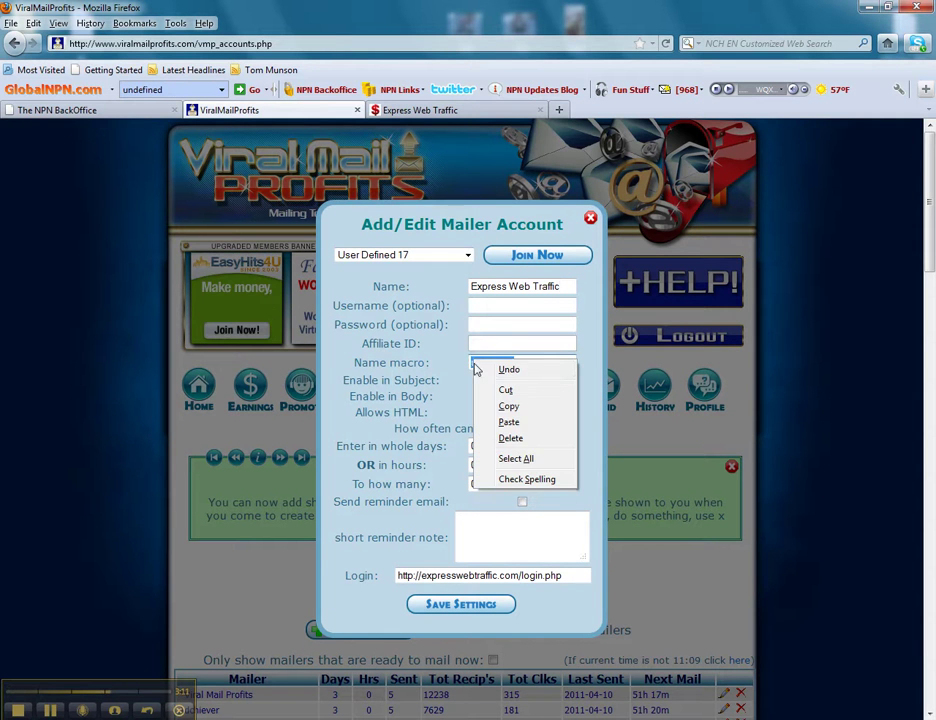
pyautogui.click(492, 424)
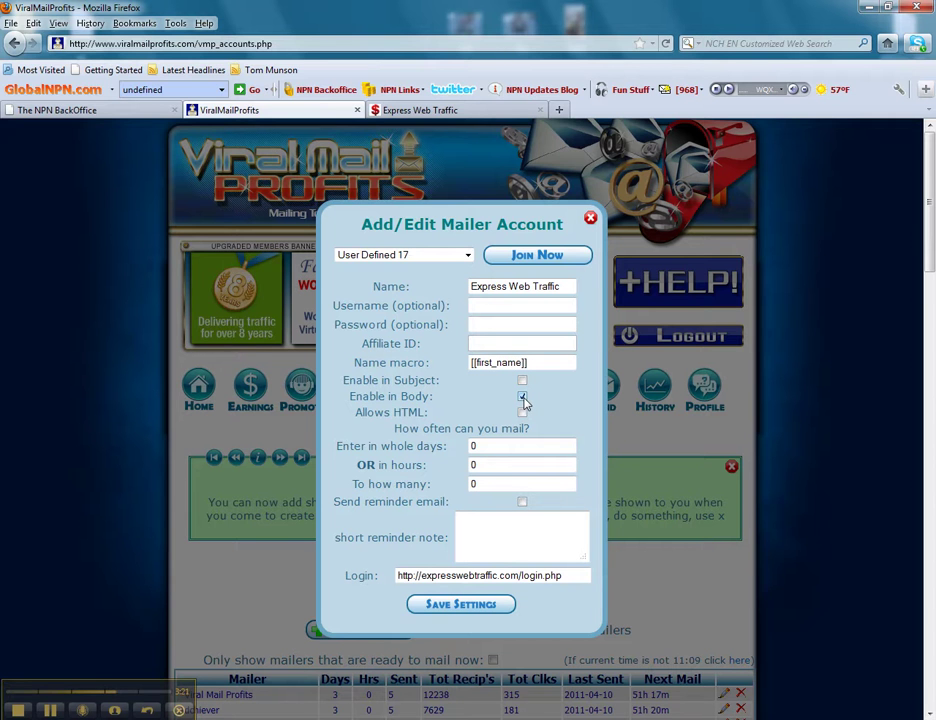
pyautogui.click(522, 398)
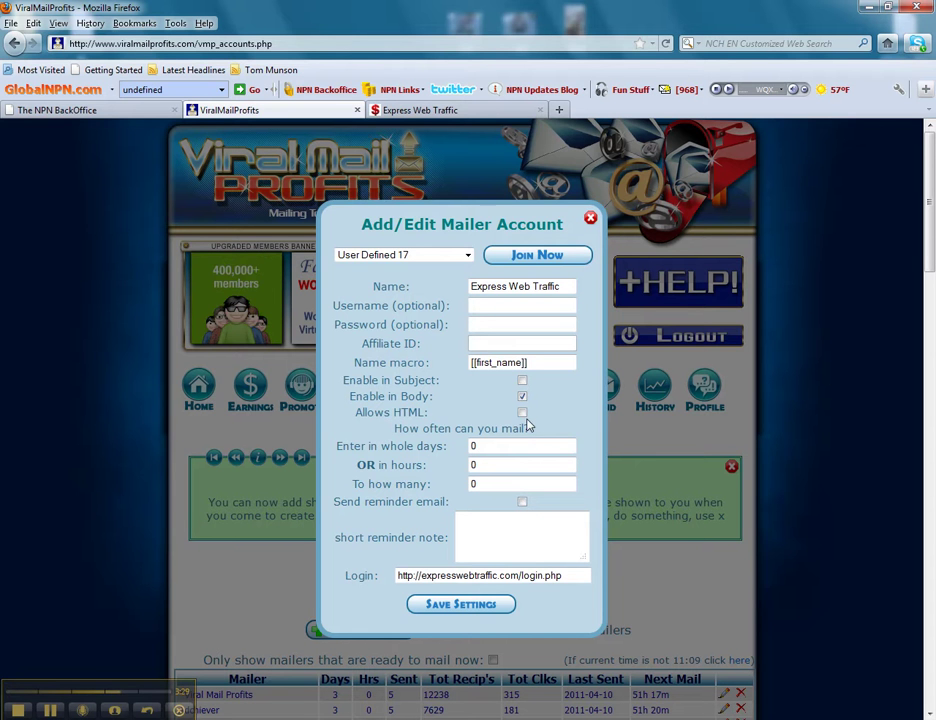
pyautogui.click(470, 112)
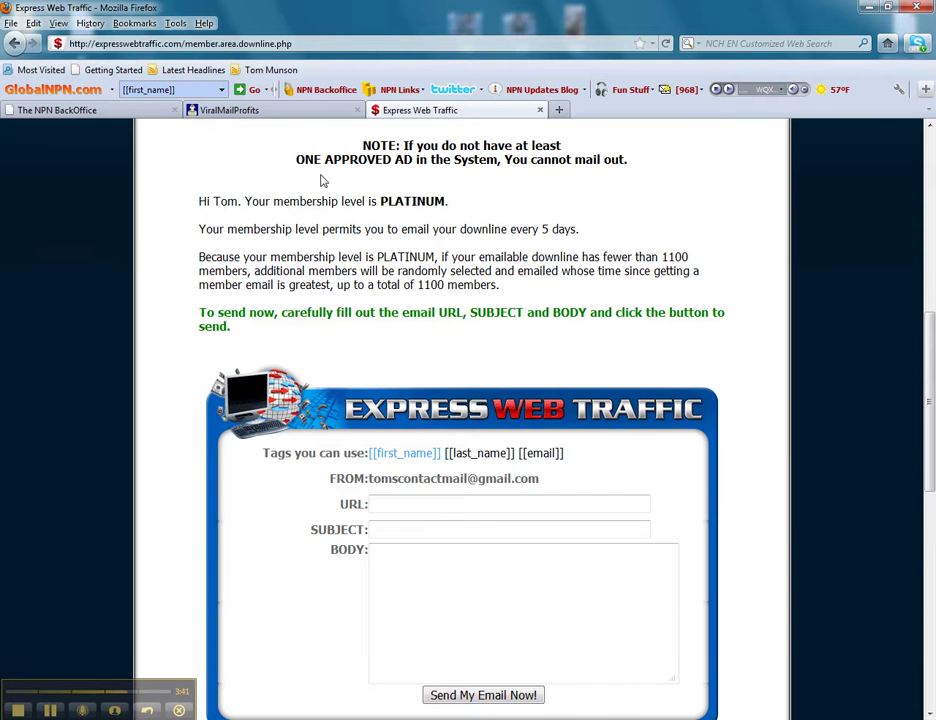
# Enter a 5-day mailing interval and 1100 recipients, checking Express Web Traffic's limits.
pyautogui.click(307, 112)
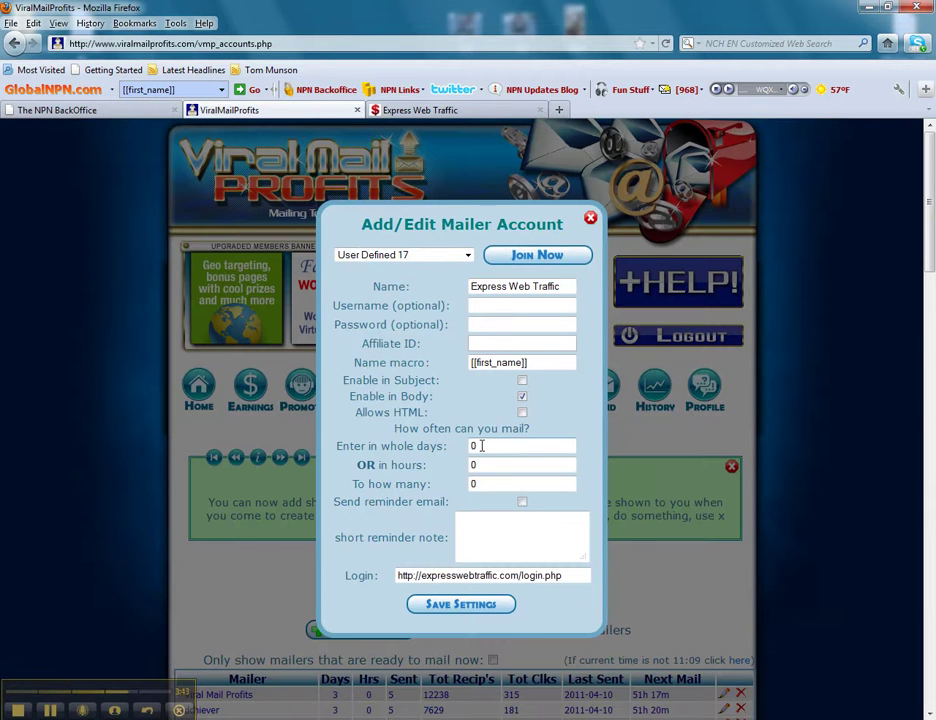
pyautogui.moveTo(481, 446); pyautogui.dragTo(444, 446)
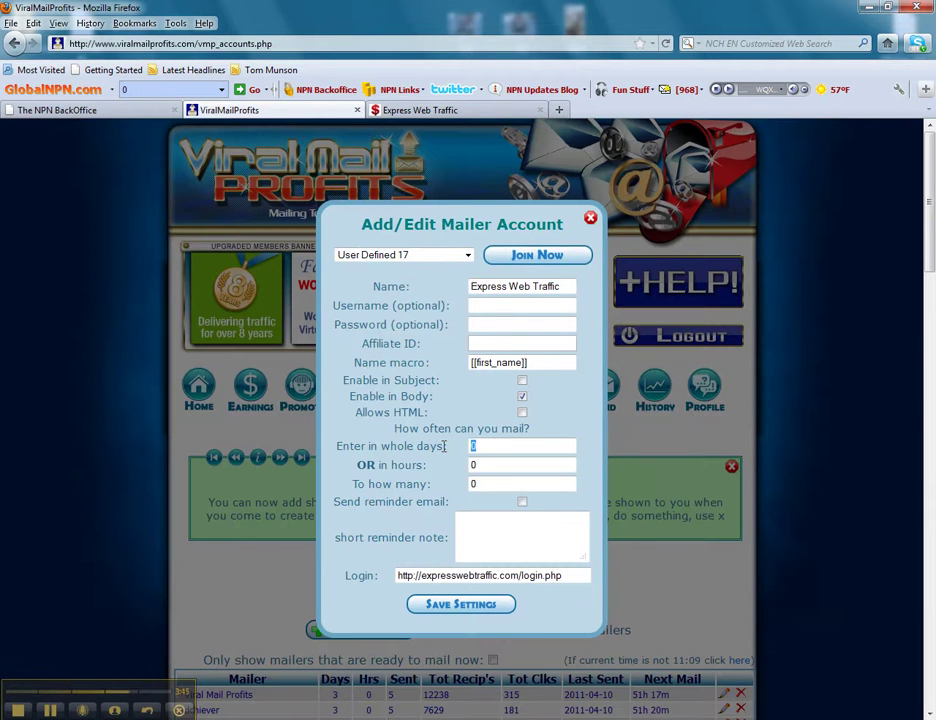
pyautogui.write('5')
pyautogui.click(476, 112)
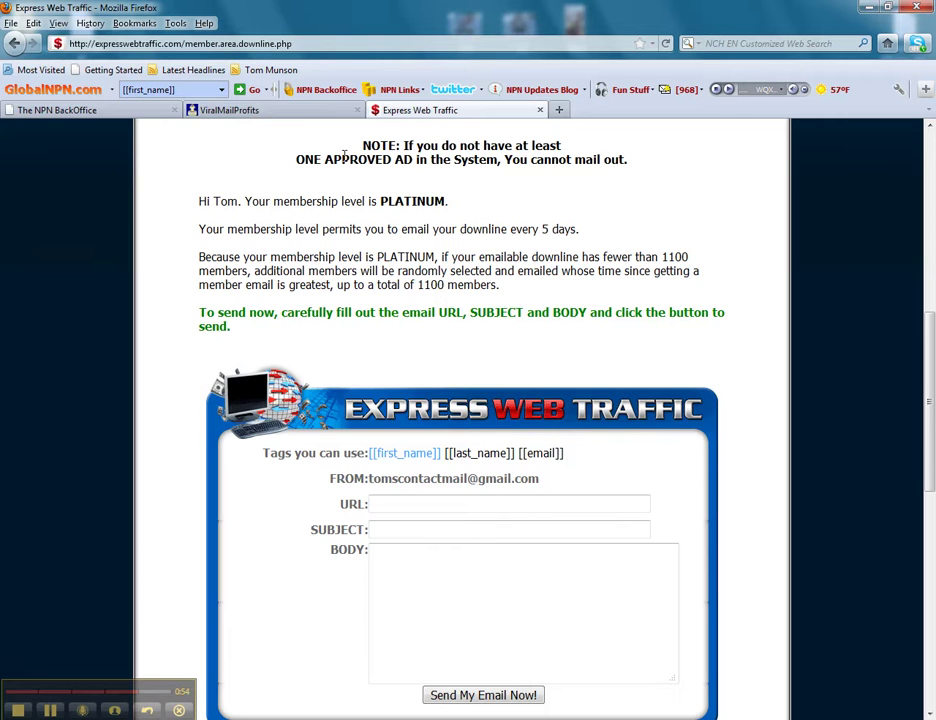
pyautogui.click(294, 113)
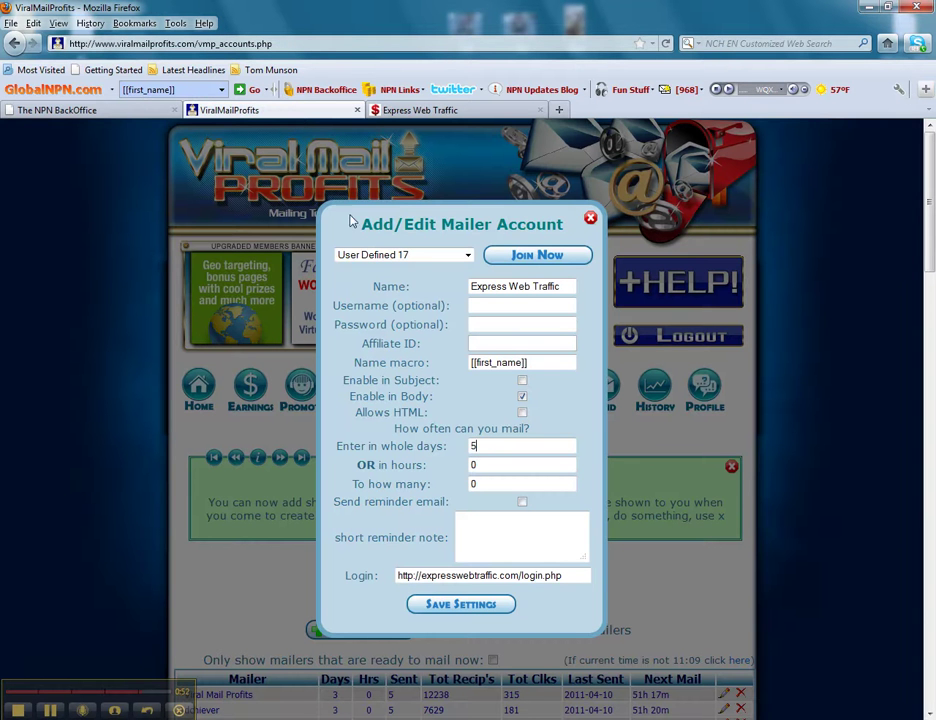
pyautogui.doubleClick(486, 485)
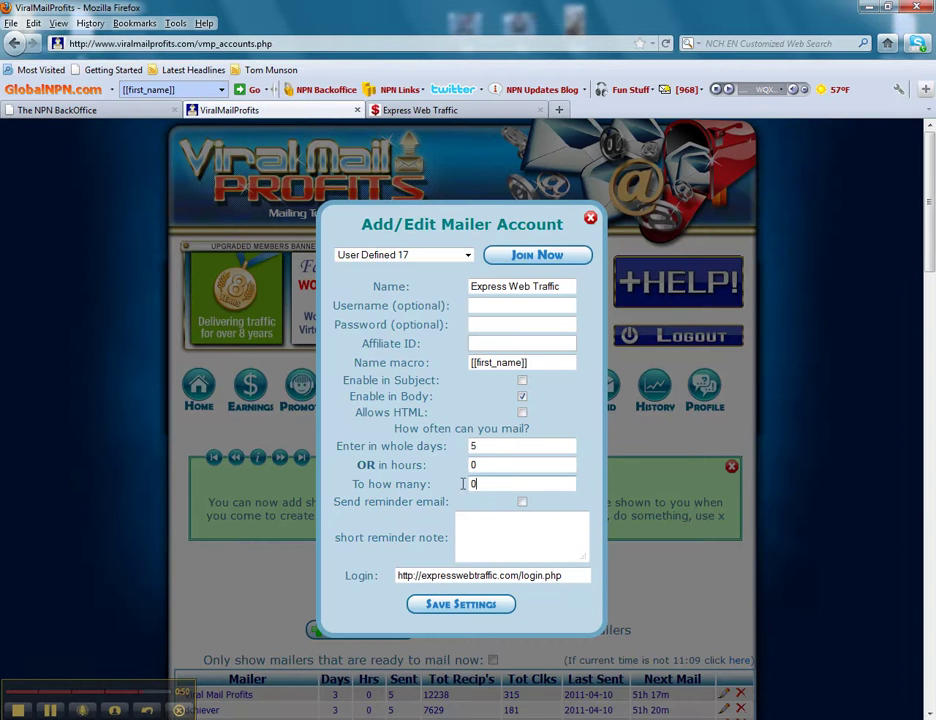
pyautogui.write('1100')
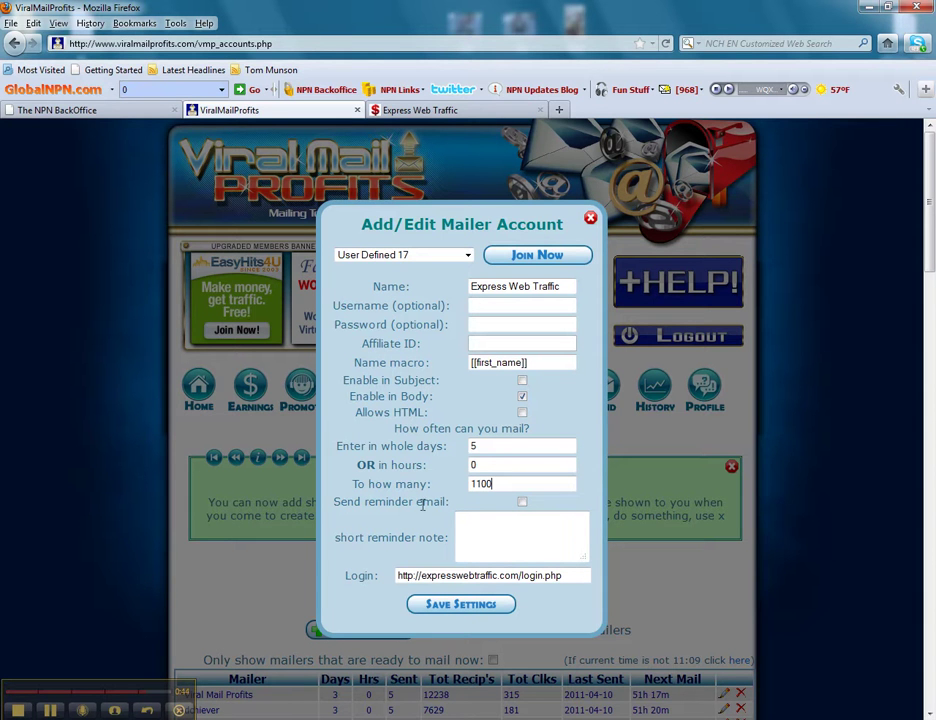
# Tick 'Send reminder email' and save the Express Web Traffic mailer settings.
pyautogui.click(522, 503)
pyautogui.click(460, 605)
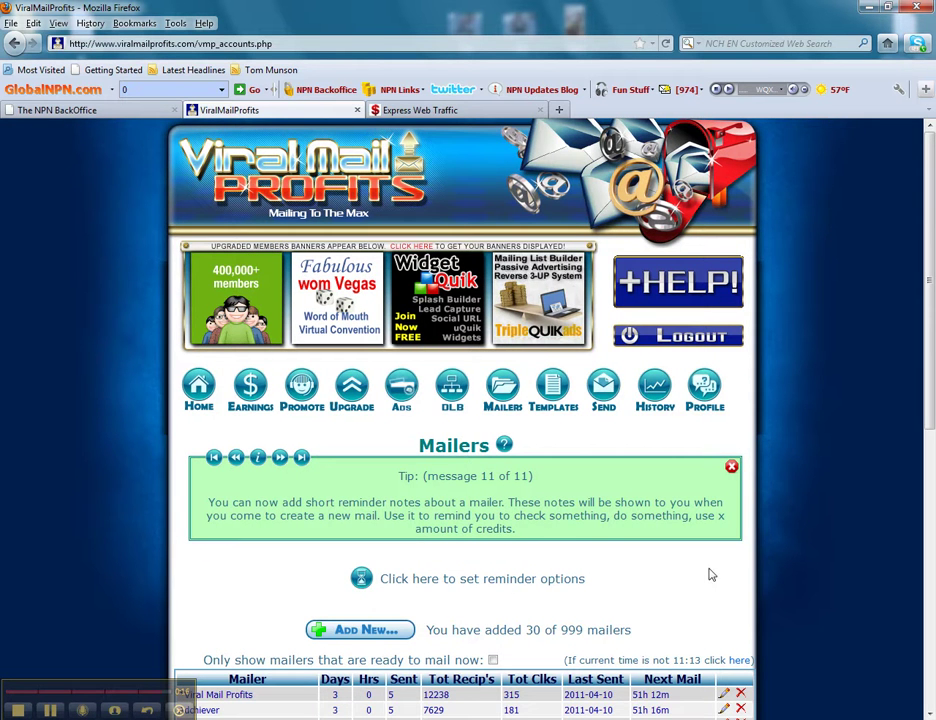
# Scroll the Mailers page to find [UD]: Express Web Traffic in the table.
pyautogui.moveTo(930, 277); pyautogui.dragTo(930, 560)
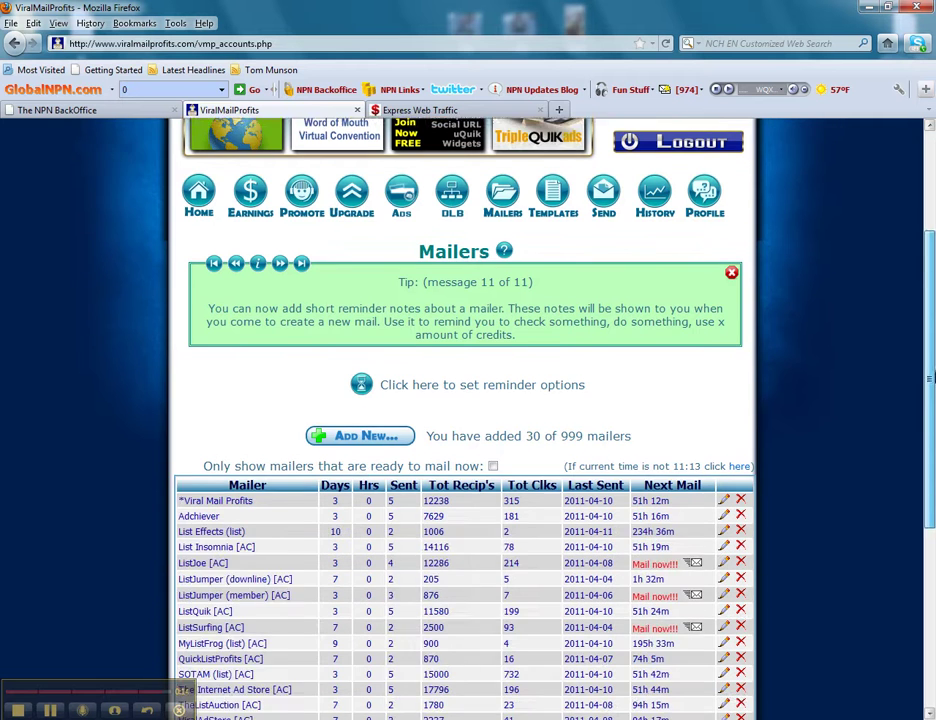